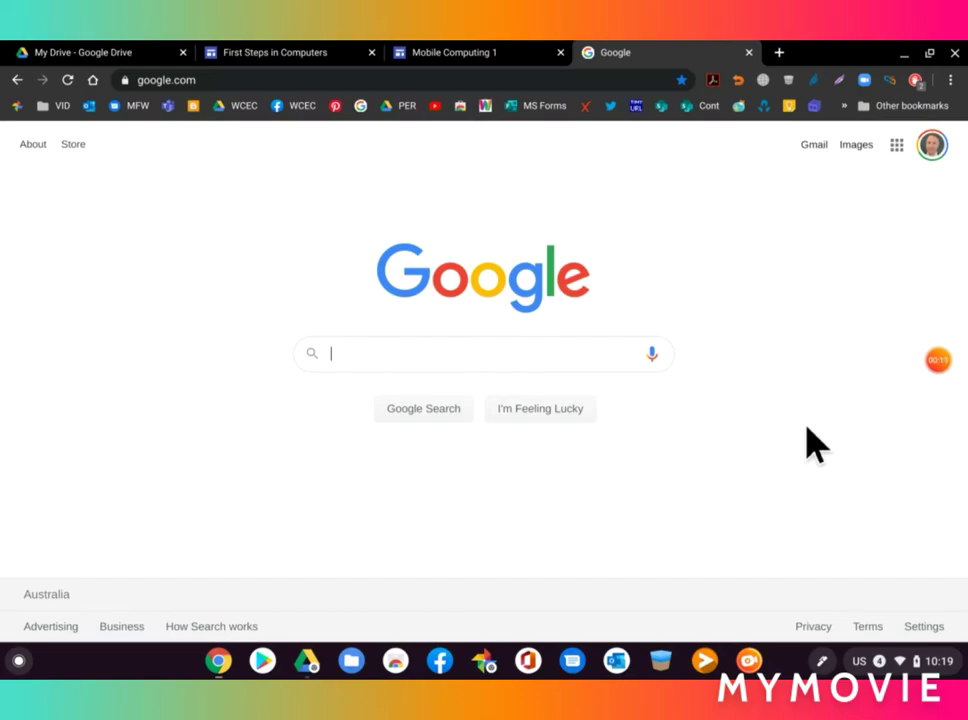
# Step: Load office.com in the current Chrome tab, replacing the Google search page
pyautogui.click(205, 80)
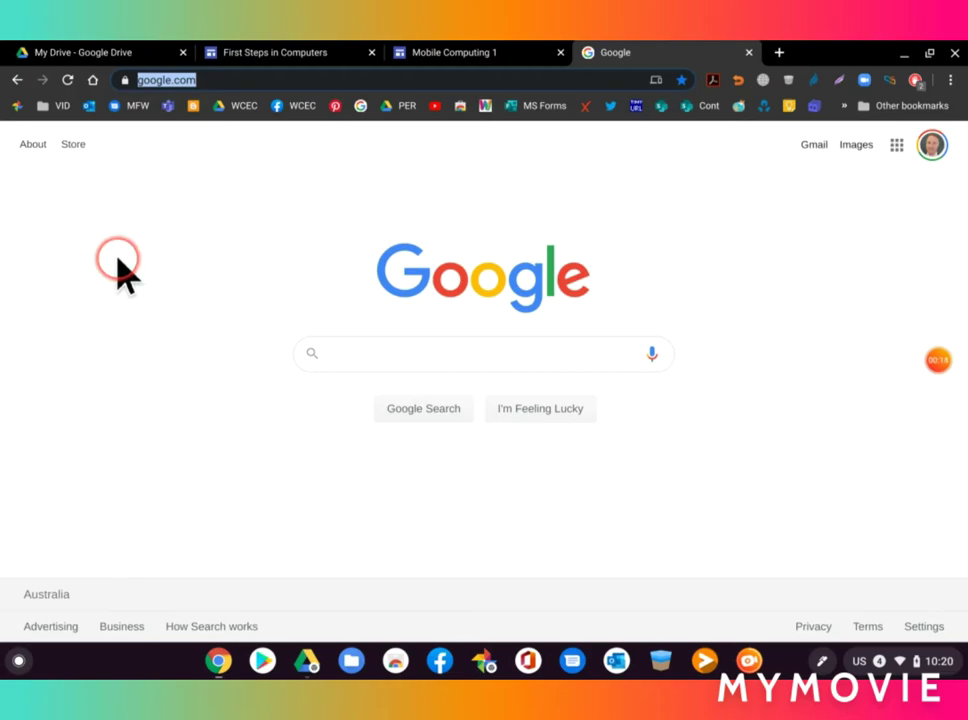
pyautogui.write('offi')
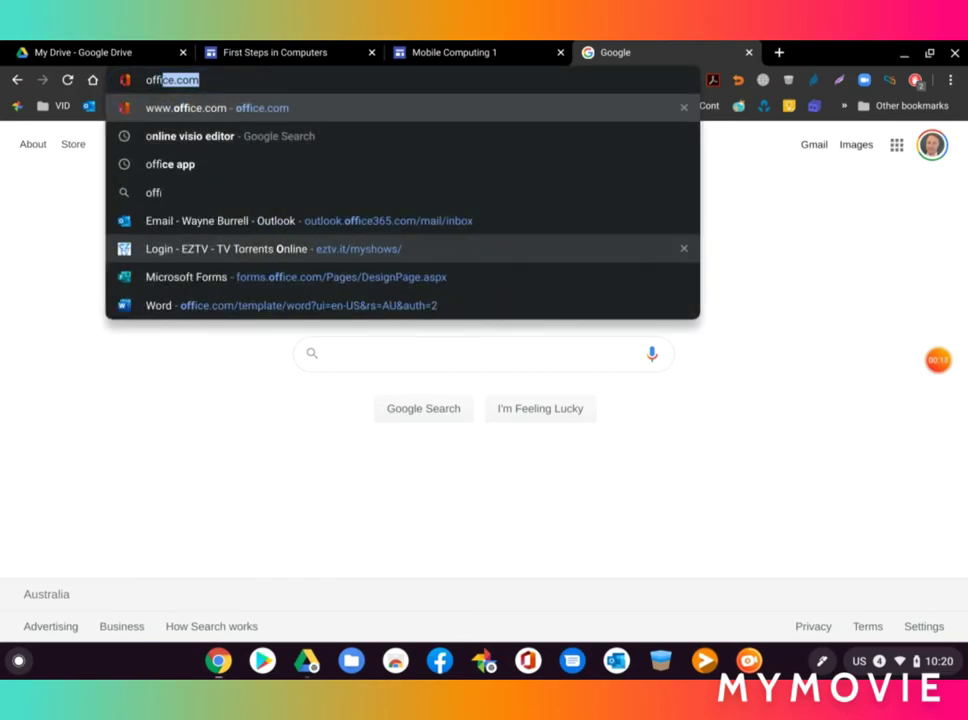
pyautogui.write('ce.com/?auth=1')
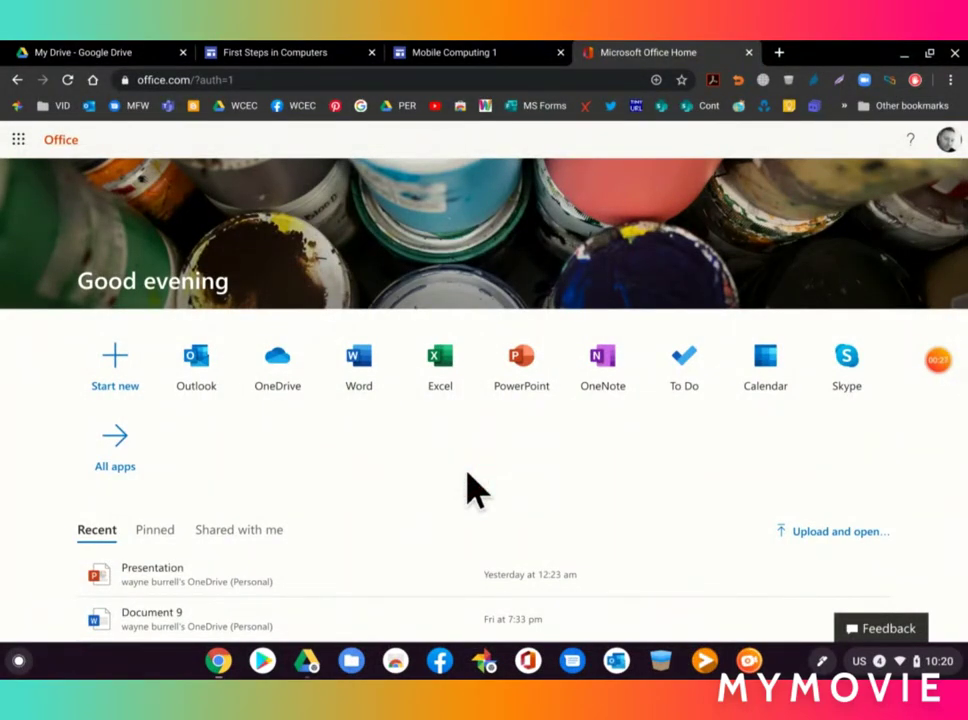
pyautogui.moveTo(470, 485); pyautogui.dragTo(478, 440)
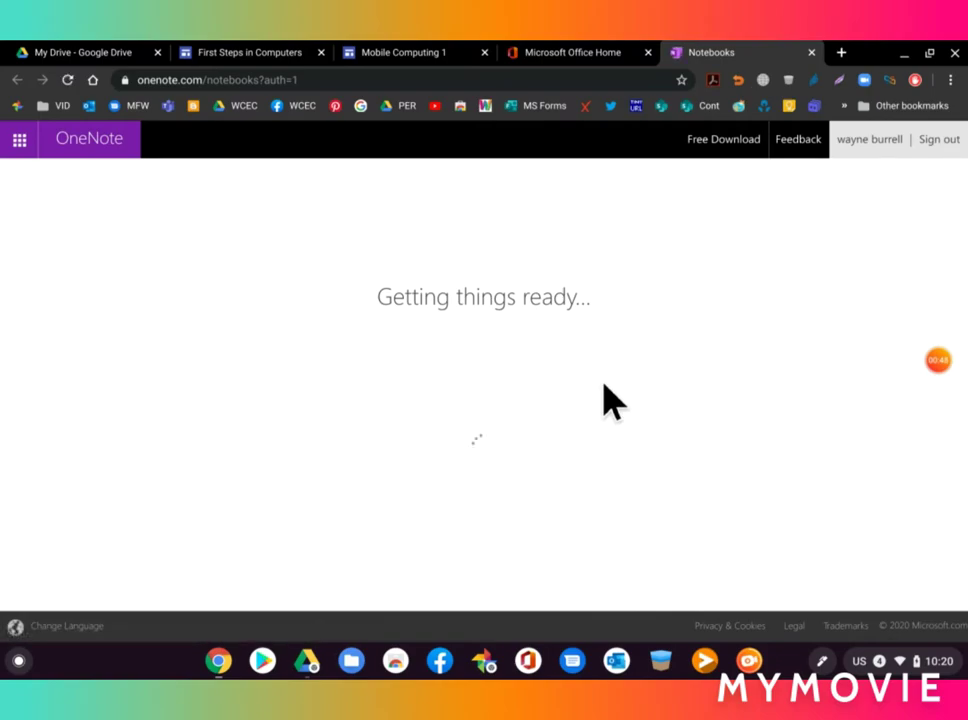
pyautogui.moveTo(937, 360)
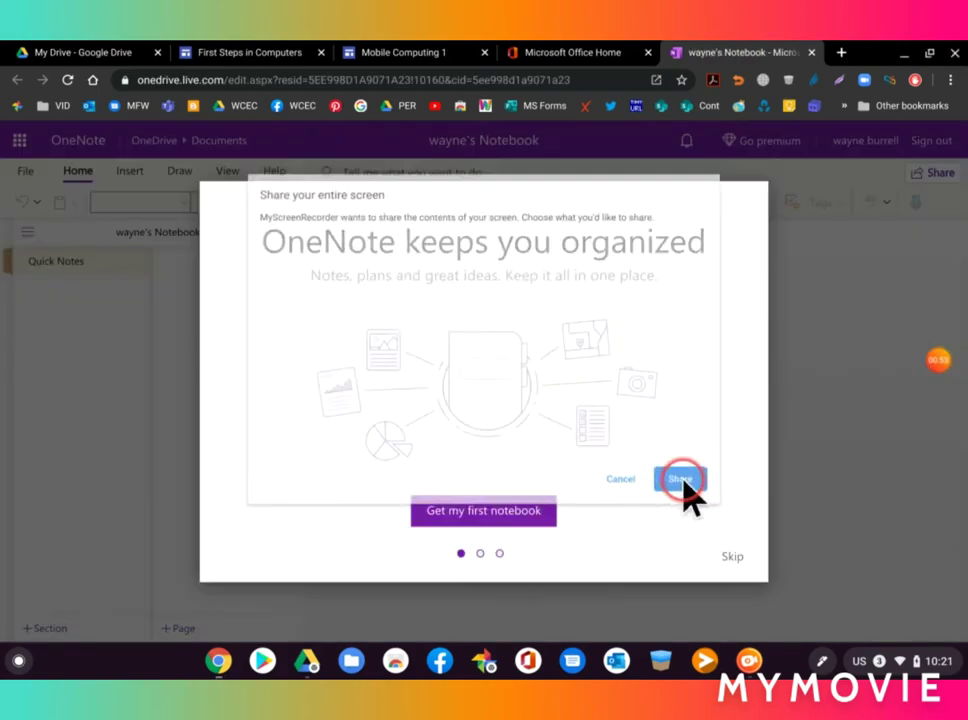
# Step: Create a School notebook with the English, Geography and Science classes left out
pyautogui.click(683, 480)
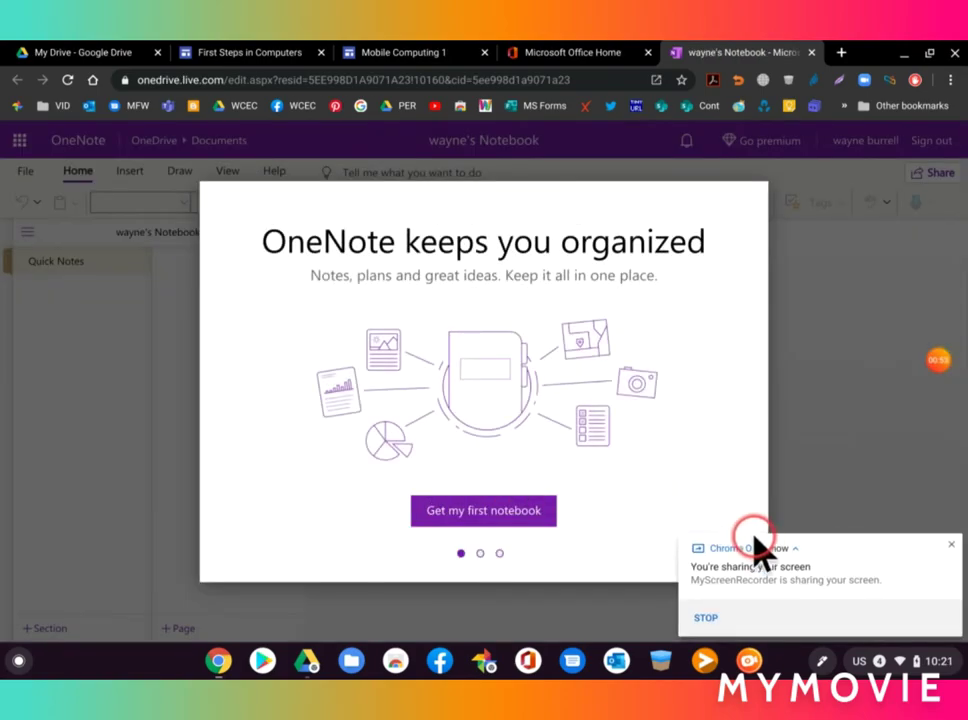
pyautogui.click(951, 544)
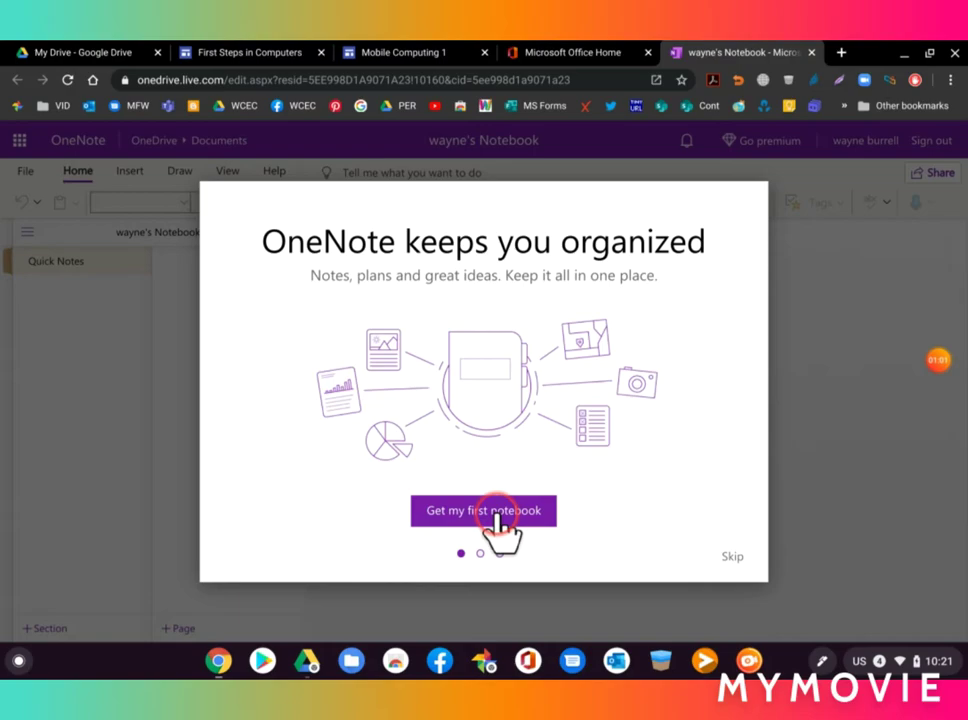
pyautogui.click(497, 514)
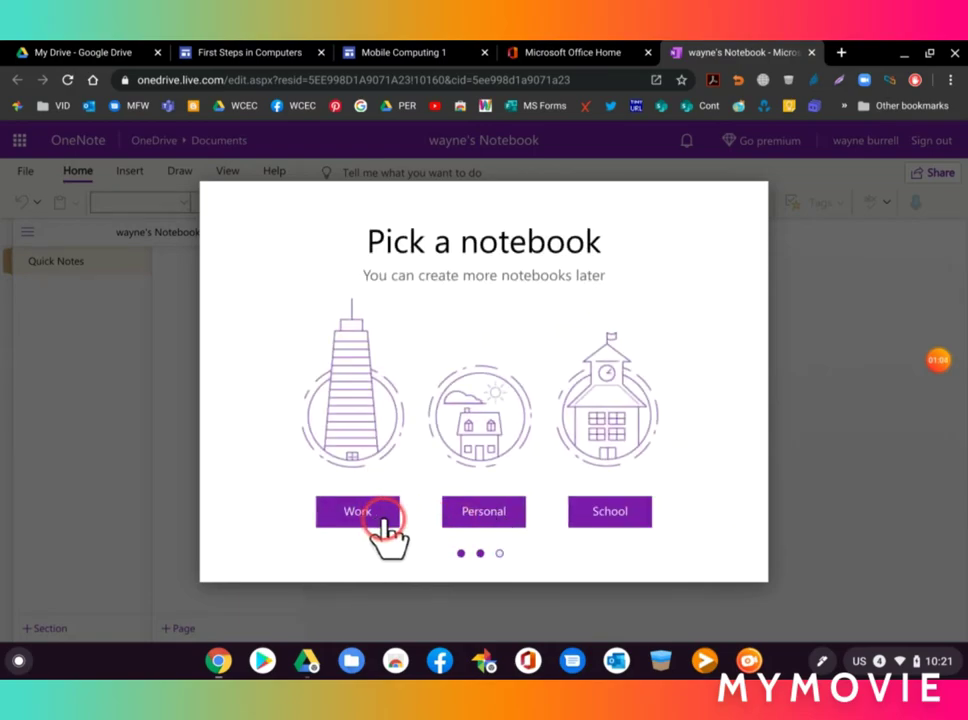
pyautogui.click(600, 512)
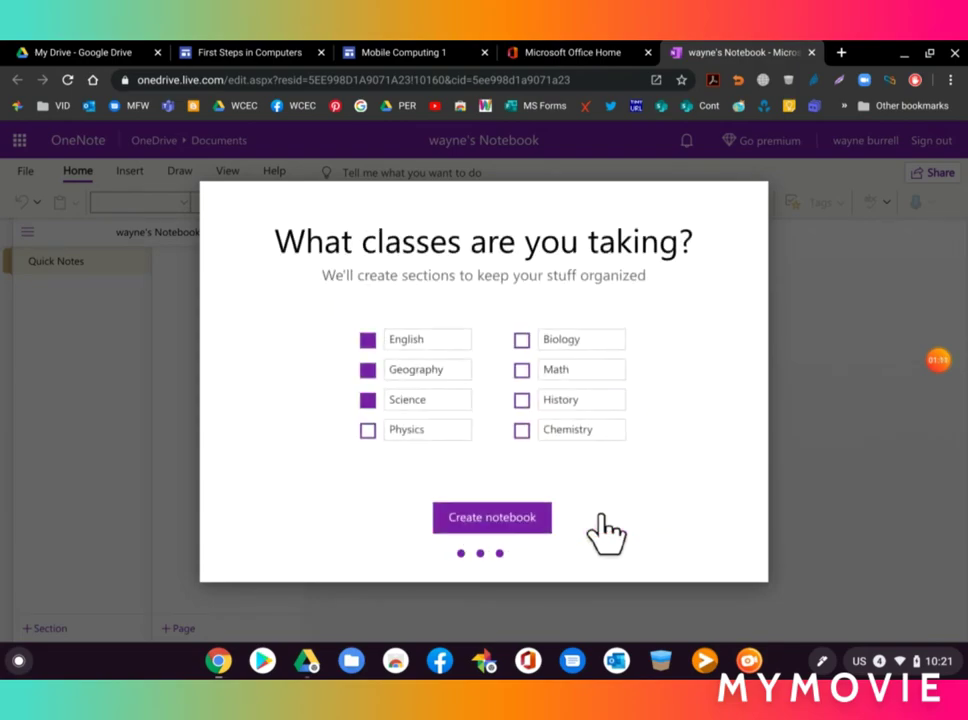
pyautogui.click(359, 362)
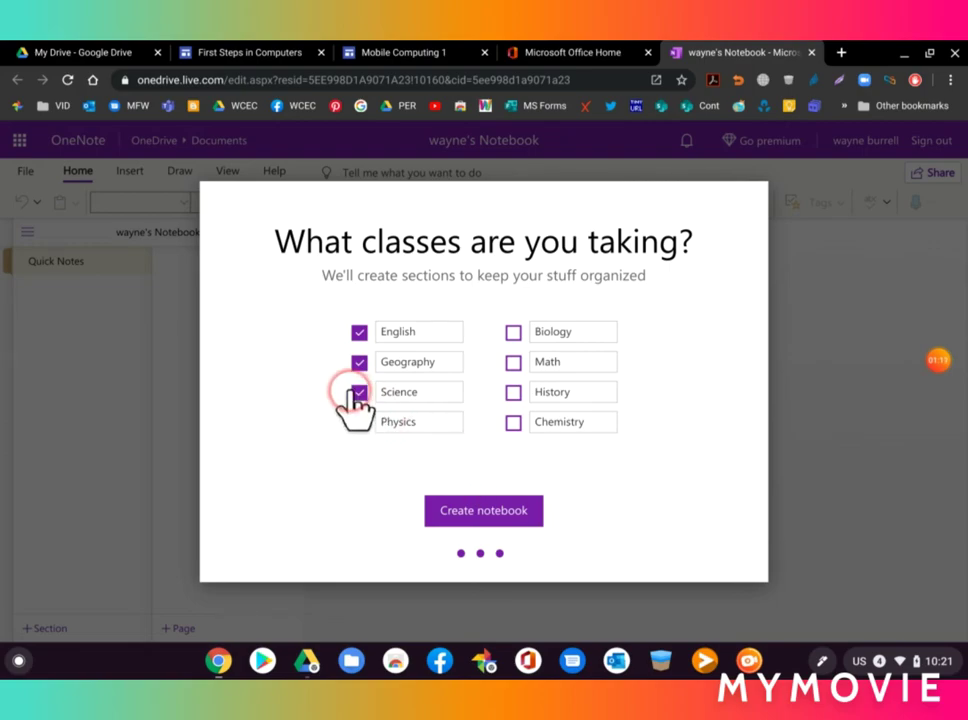
pyautogui.click(359, 332)
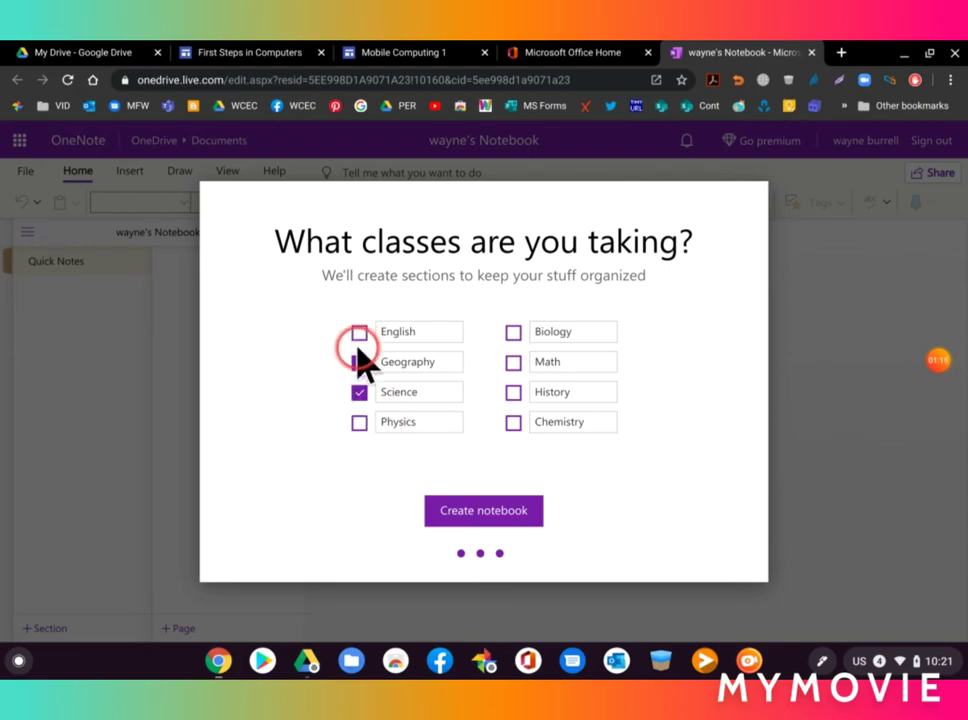
pyautogui.click(359, 392)
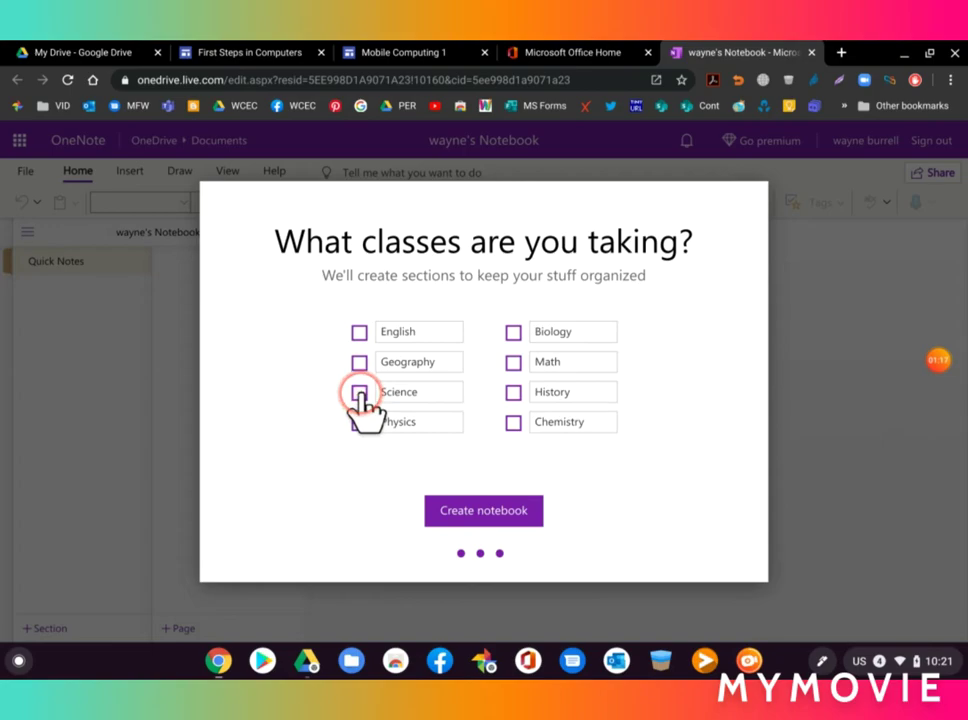
pyautogui.click(493, 512)
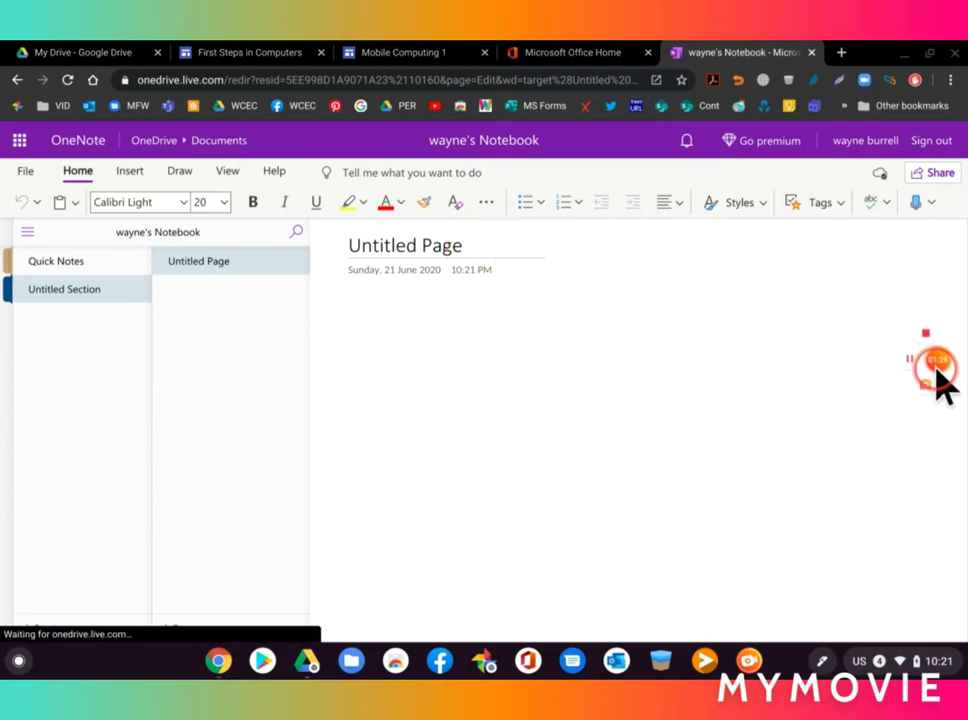
# Step: Rename the Untitled Page to 'YOUR NAME Initials'
pyautogui.click(688, 477)
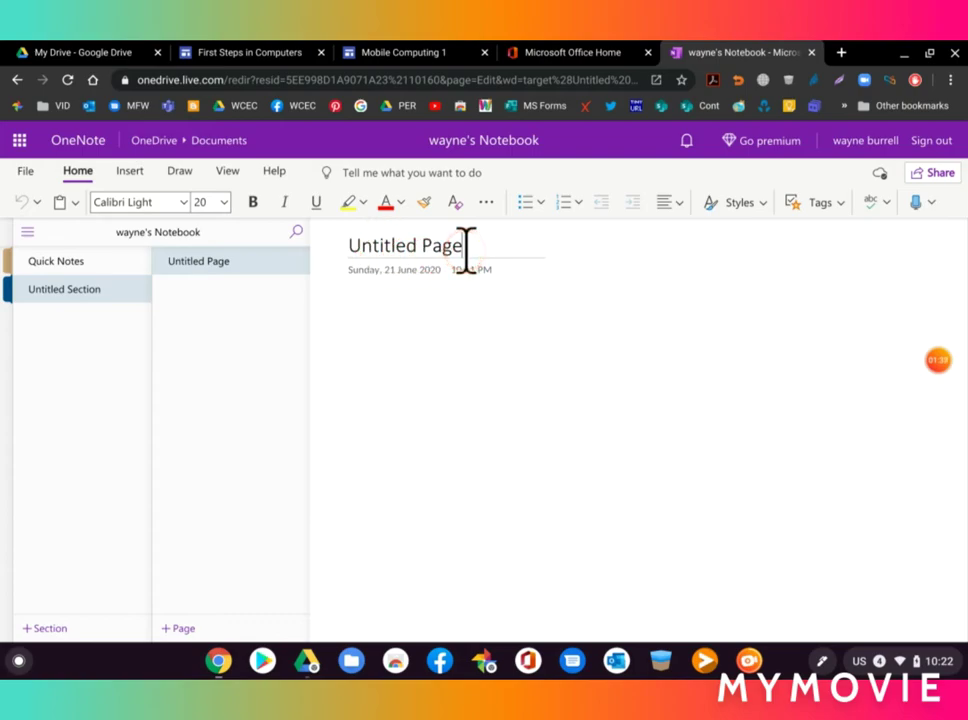
pyautogui.moveTo(466, 245); pyautogui.dragTo(323, 248)
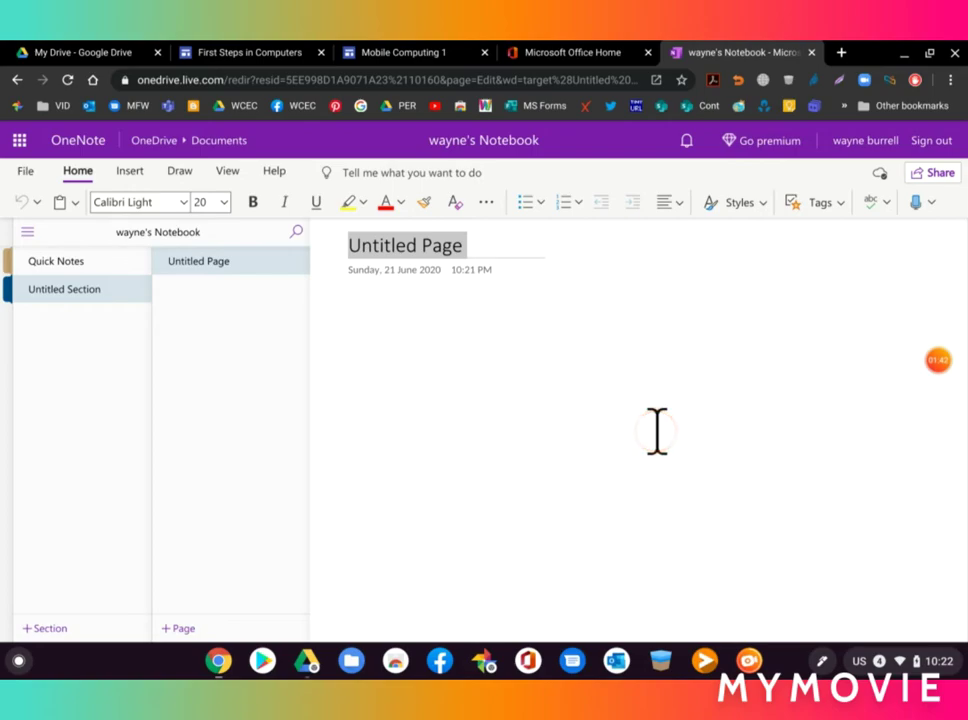
pyautogui.write('YOUR NAME Initials')
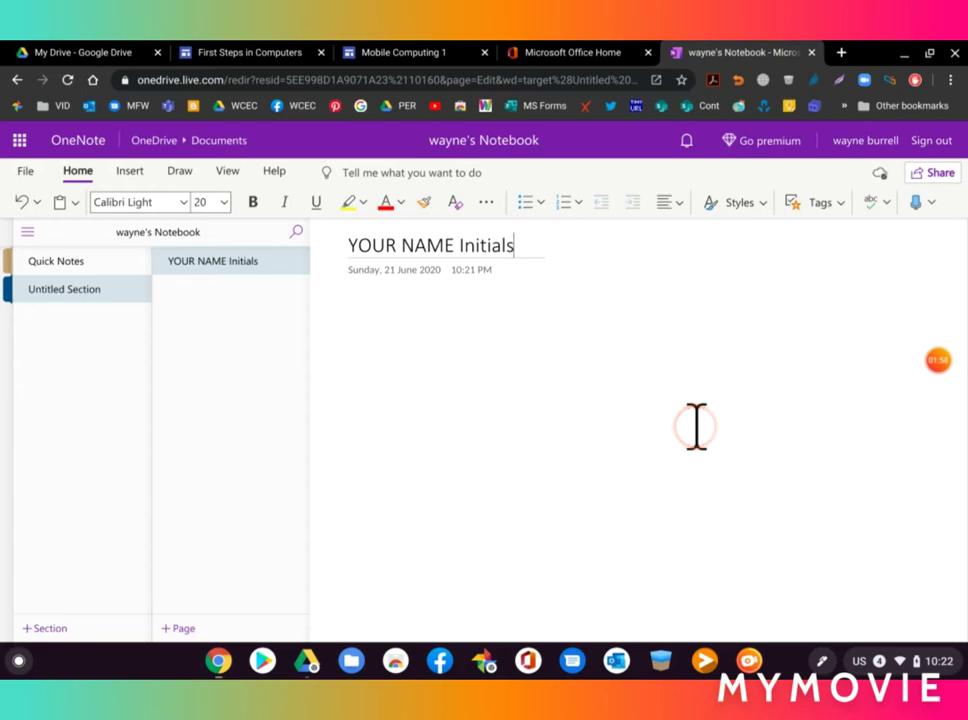
pyautogui.press('Return')
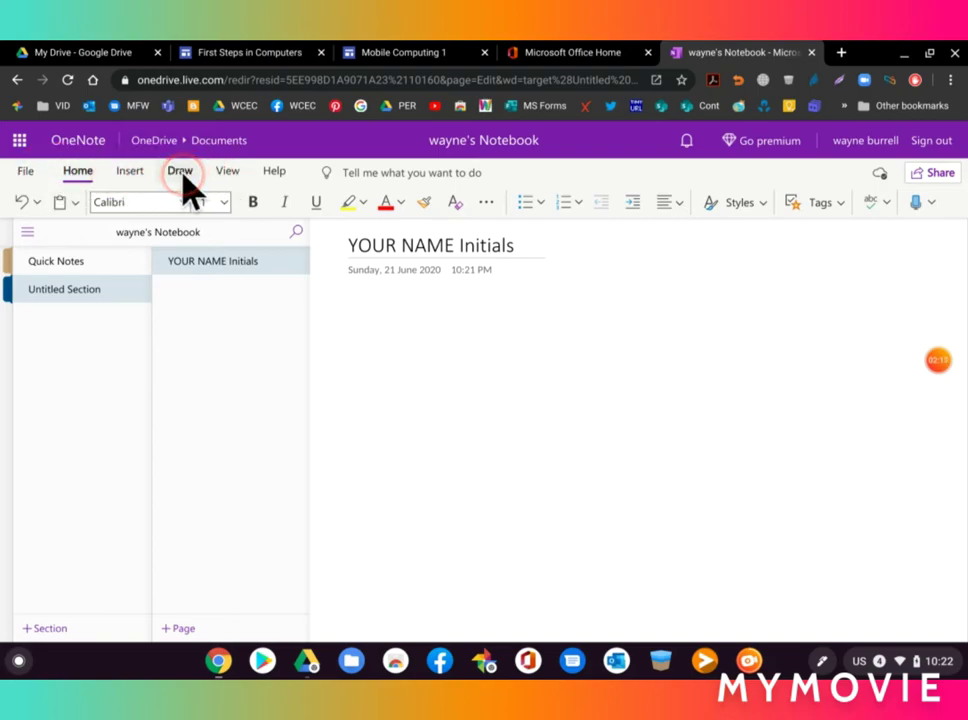
# Step: Handwrite the initials W.B. with the blue pen below the page title
pyautogui.click(182, 176)
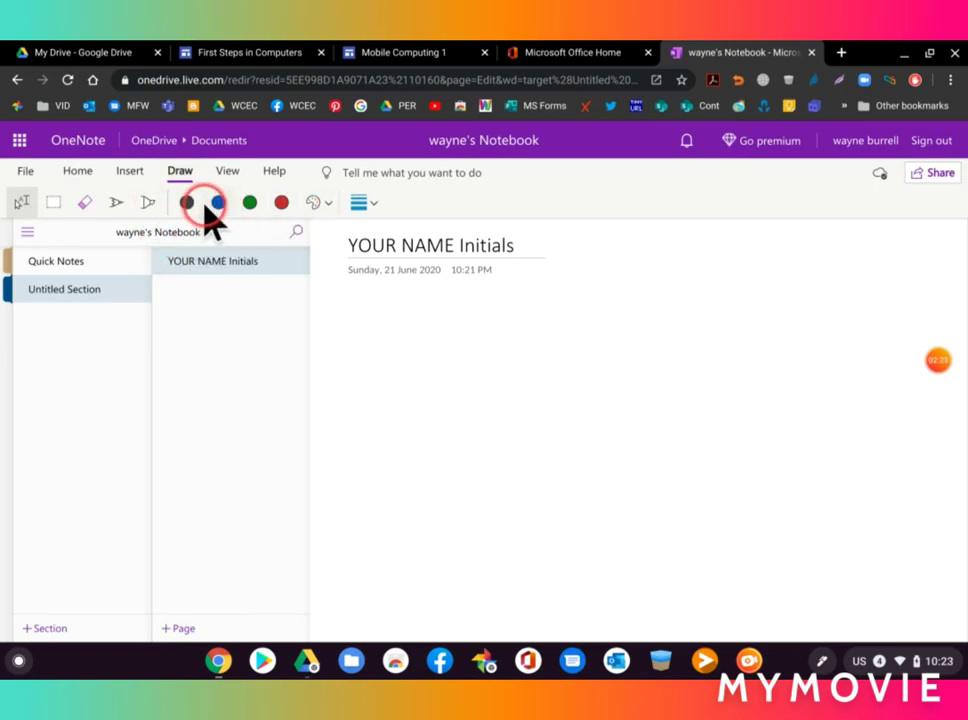
pyautogui.click(217, 203)
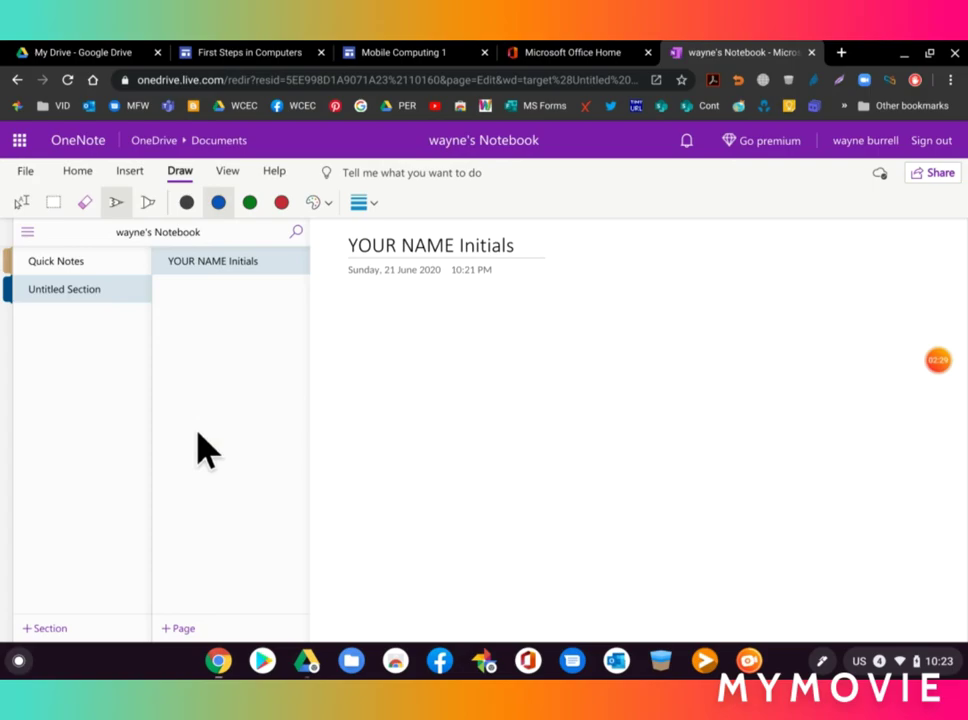
pyautogui.moveTo(409, 303)
pyautogui.mouseDown()
pyautogui.moveTo(469, 357)
pyautogui.moveTo(534, 302)
pyautogui.moveTo(523, 288)
pyautogui.mouseUp()
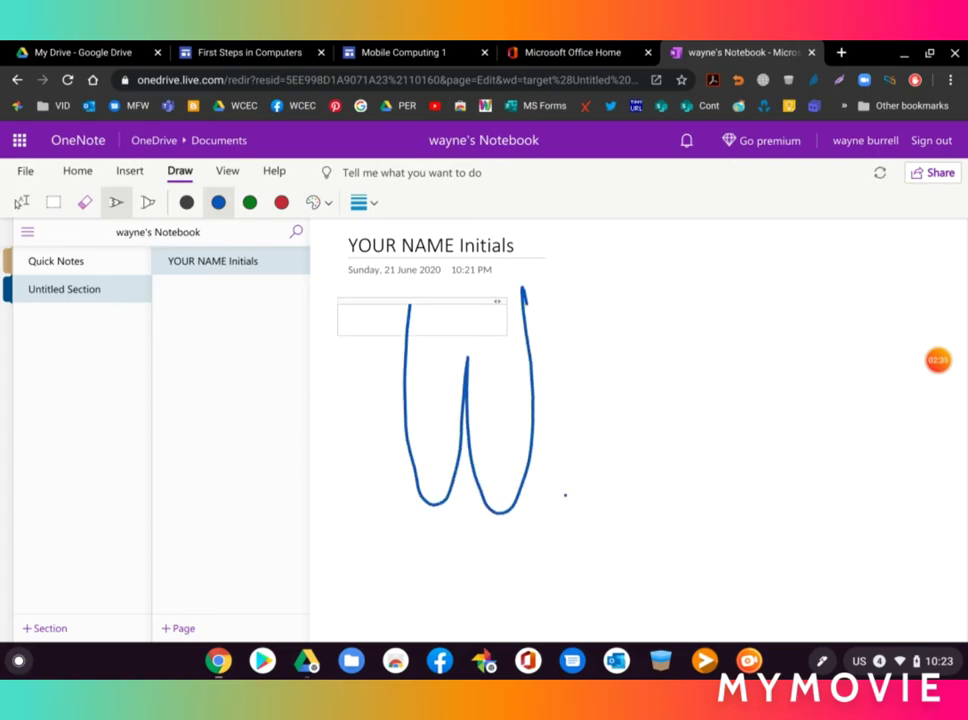
pyautogui.moveTo(617, 312); pyautogui.dragTo(627, 478)
pyautogui.moveTo(583, 298)
pyautogui.mouseDown()
pyautogui.moveTo(618, 404)
pyautogui.moveTo(643, 558)
pyautogui.moveTo(600, 553)
pyautogui.mouseUp()
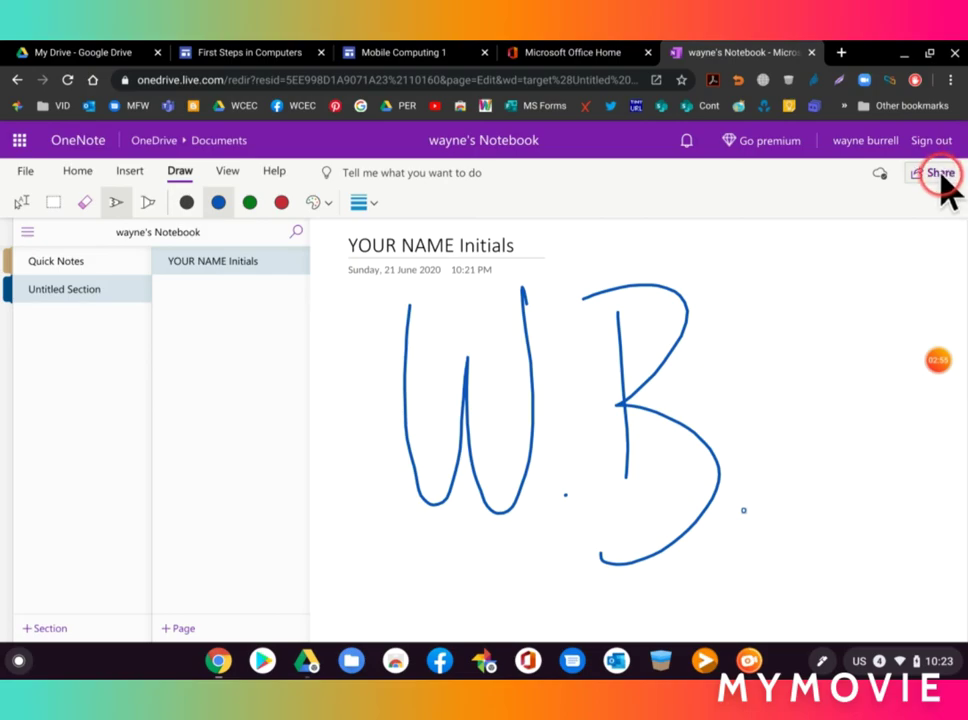
# Step: Make the notebook's share link view-only by turning off Allow editing
pyautogui.click(945, 188)
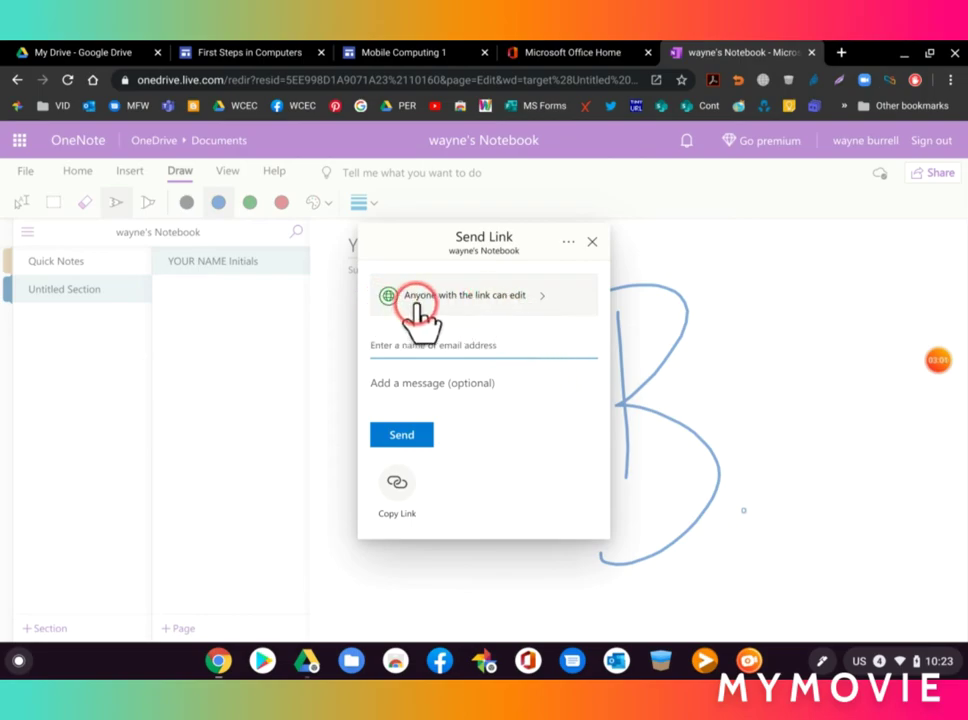
pyautogui.click(545, 300)
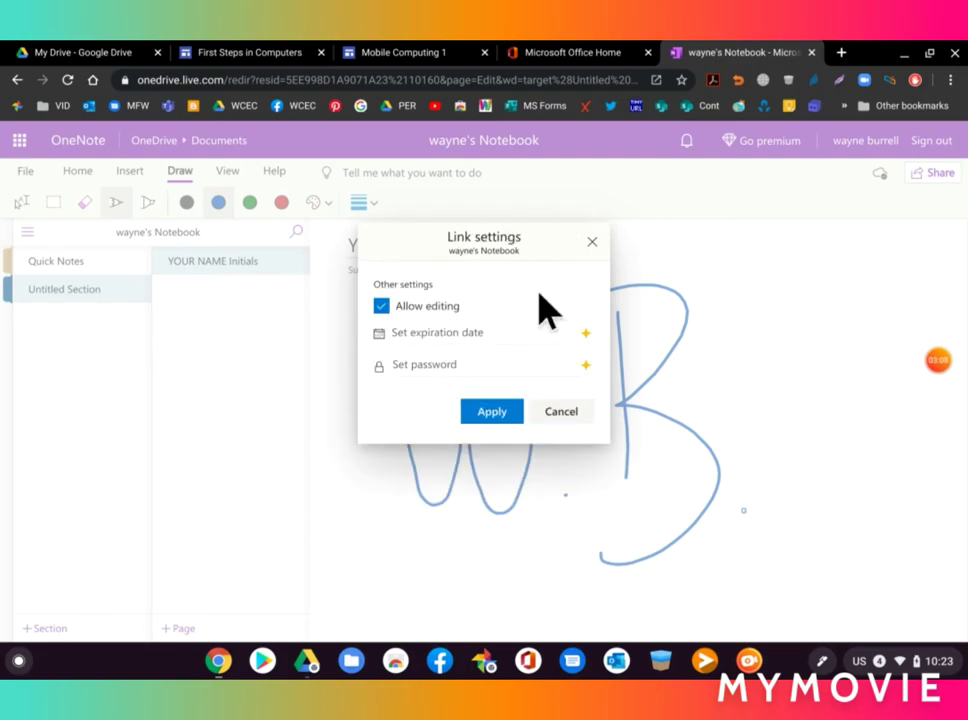
pyautogui.click(380, 306)
pyautogui.click(492, 412)
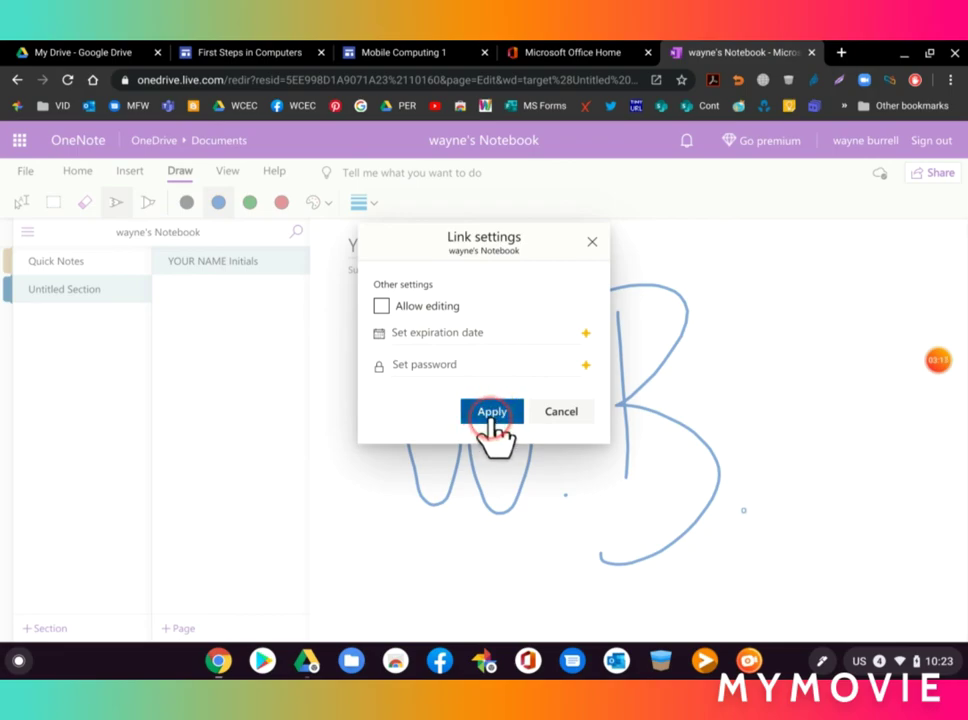
pyautogui.click(462, 385)
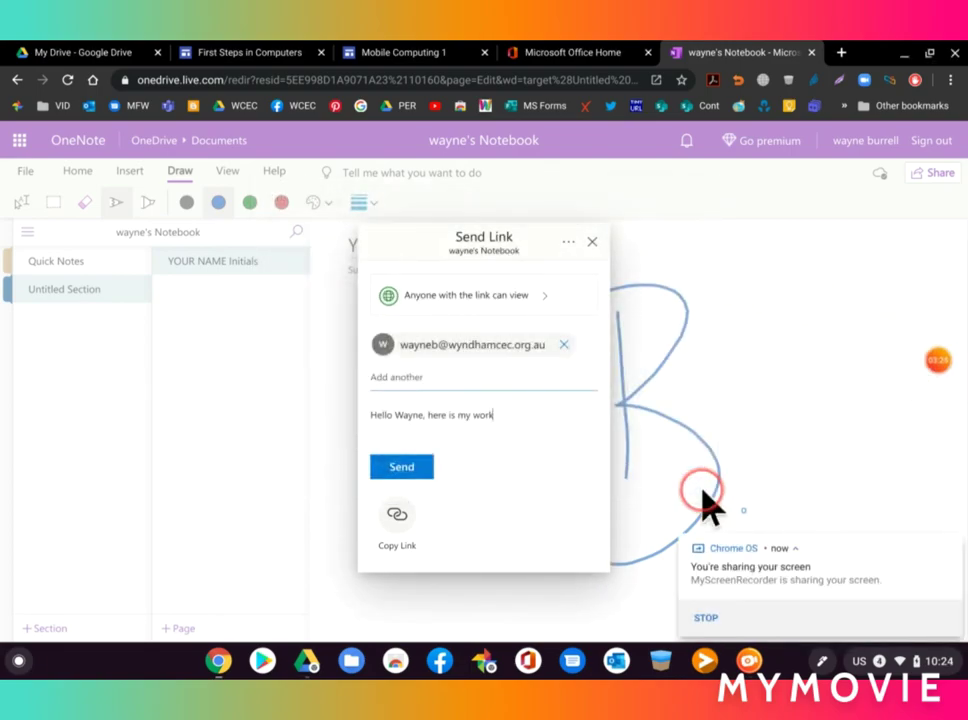
# Step: Email the view-only notebook link to the teacher with a short greeting
pyautogui.click(948, 545)
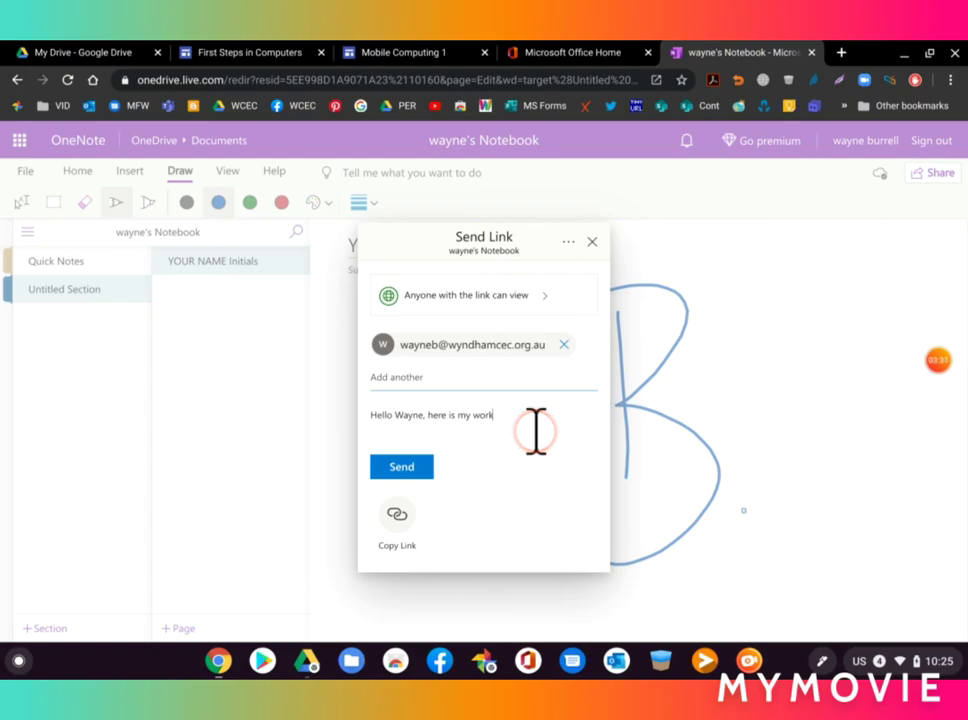
pyautogui.click(401, 467)
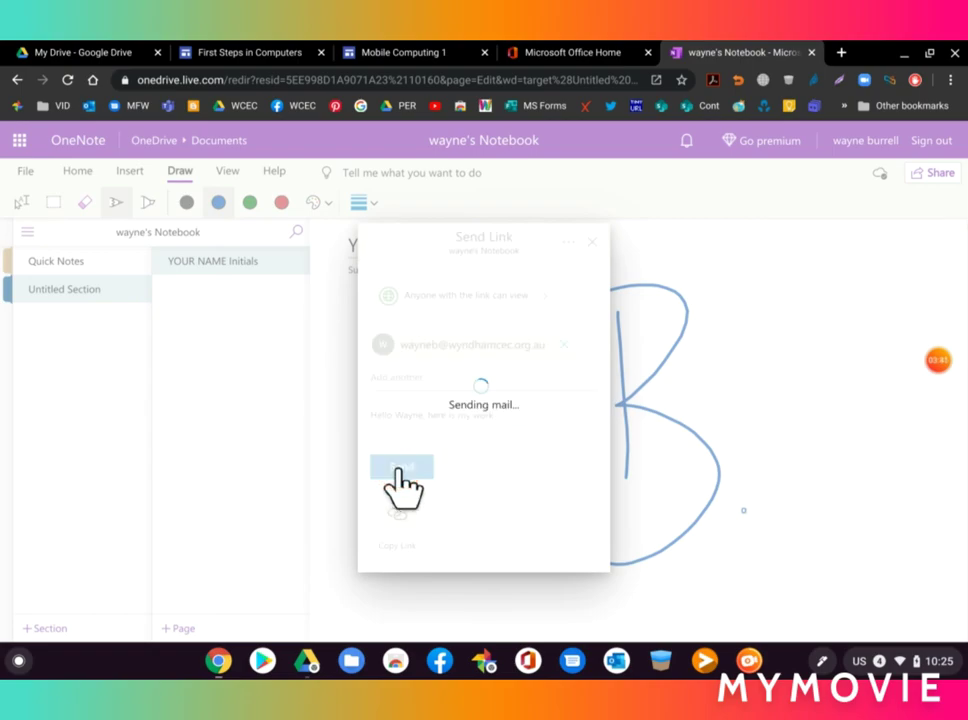
pyautogui.click(679, 421)
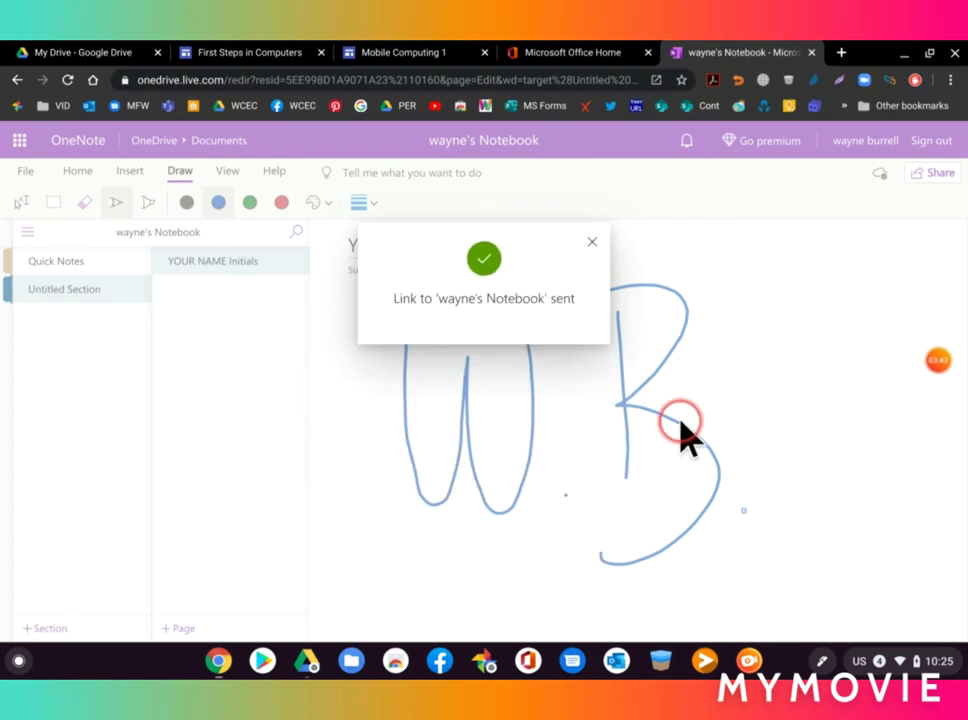